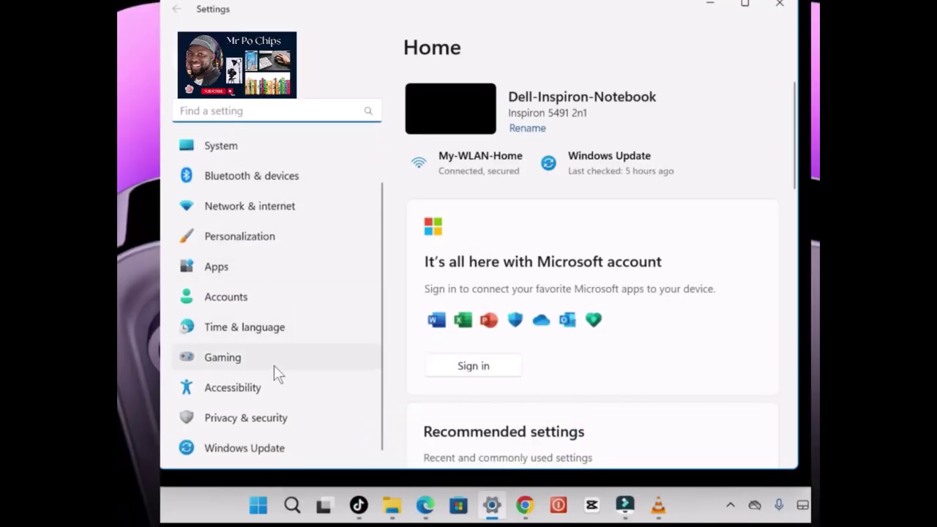
Go to Privacy & security > General to reach the advertising ID and language list options.
{"action": "left_click", "coordinate": [245, 415]}
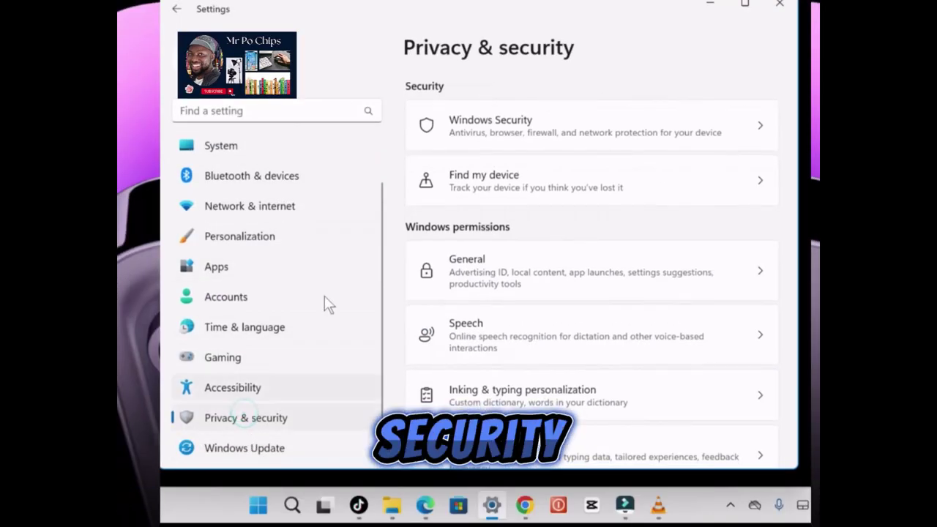
{"action": "left_click", "coordinate": [493, 264]}
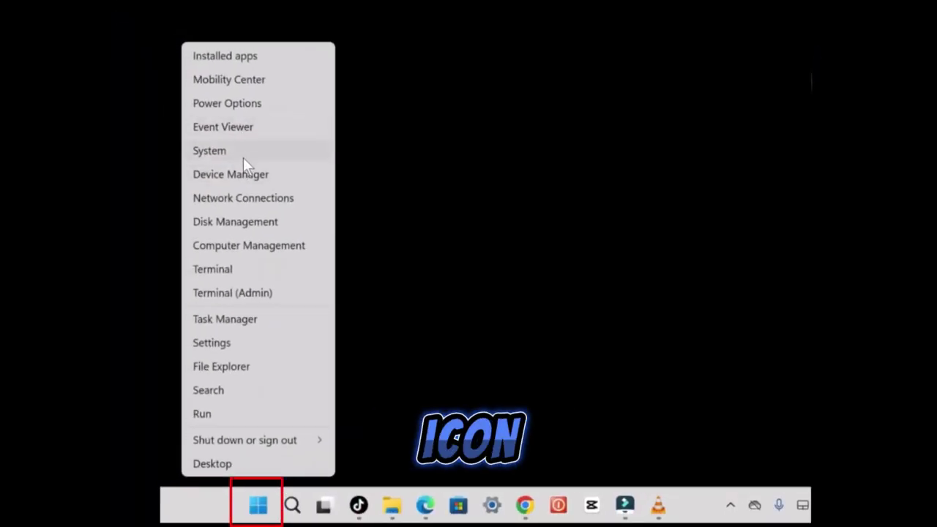
Launch Device Manager and disable the Microphone Array under Audio inputs and outputs.
{"action": "left_click", "coordinate": [245, 173]}
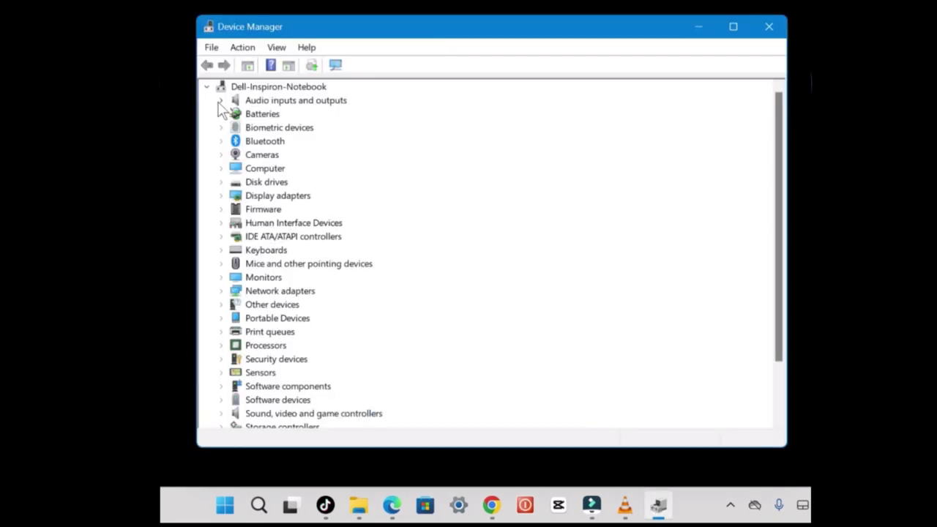
{"action": "left_click", "coordinate": [221, 100]}
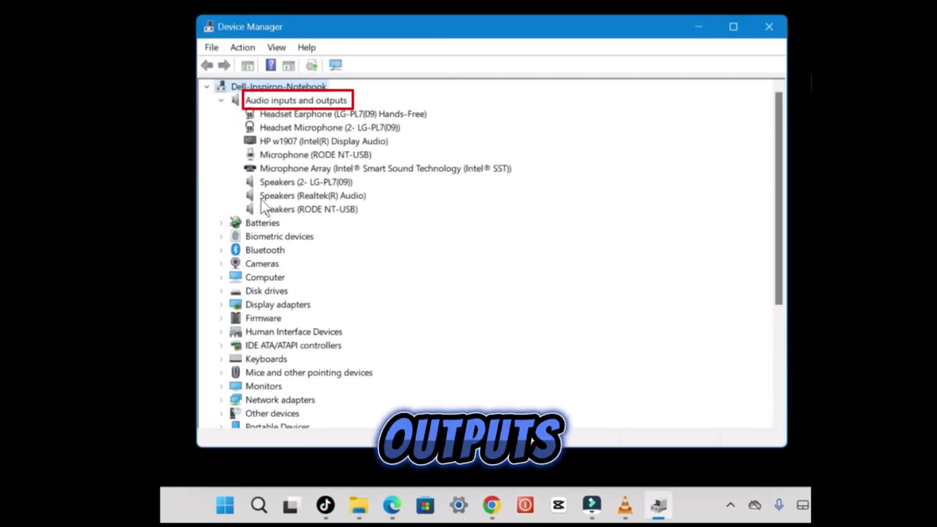
{"action": "right_click", "coordinate": [279, 170]}
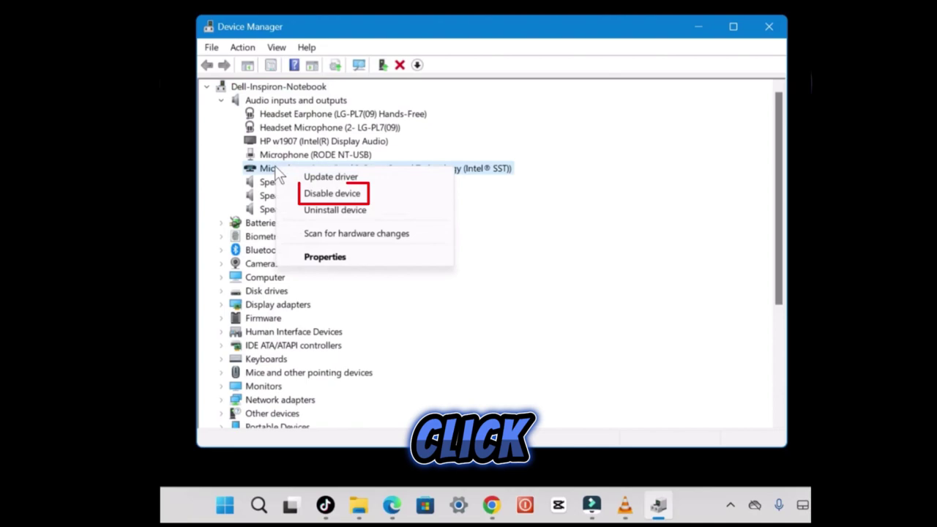
{"action": "left_click", "coordinate": [335, 194]}
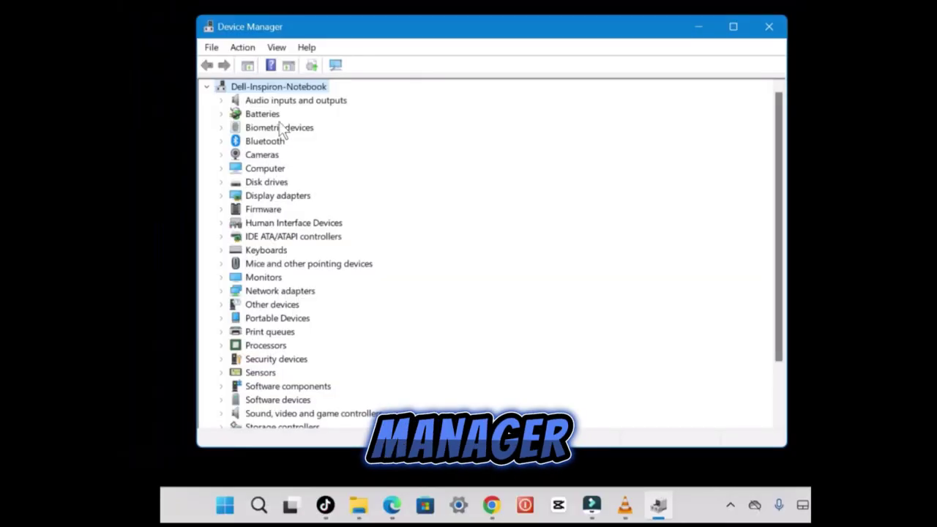
Disable the Integrated Webcam under Cameras.
{"action": "left_click", "coordinate": [221, 155]}
{"action": "right_click", "coordinate": [287, 173]}
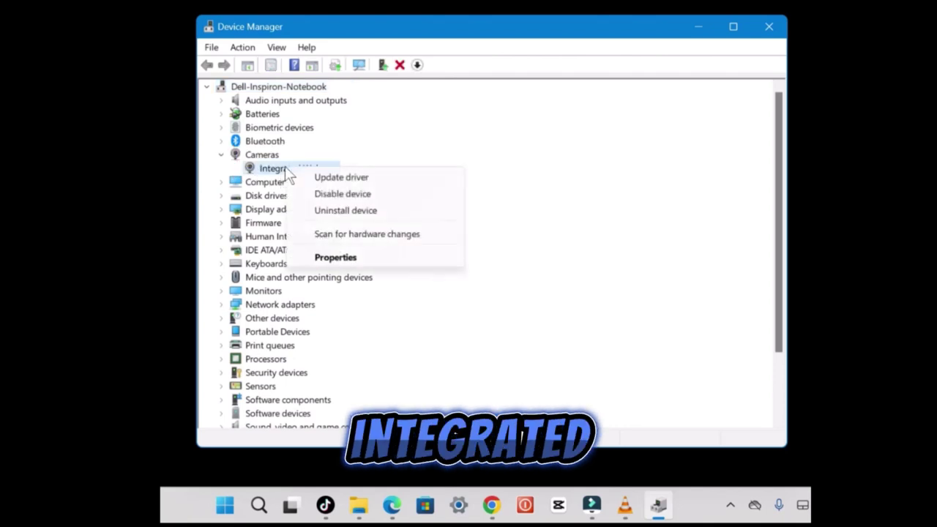
{"action": "left_click", "coordinate": [325, 194]}
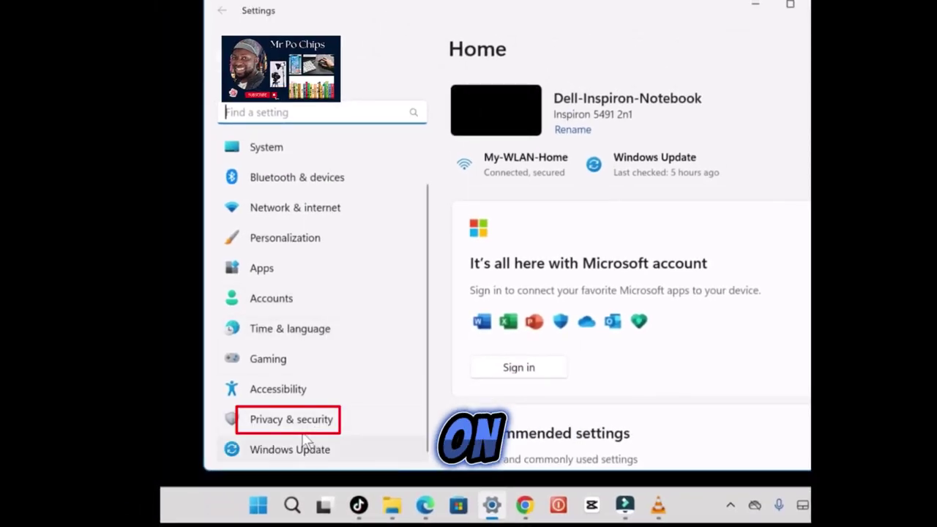
Switch Location services to Off in Privacy & security > Location.
{"action": "left_click", "coordinate": [304, 428]}
{"action": "scroll", "coordinate": [622, 187], "scroll_direction": "down", "scroll_amount": 10}
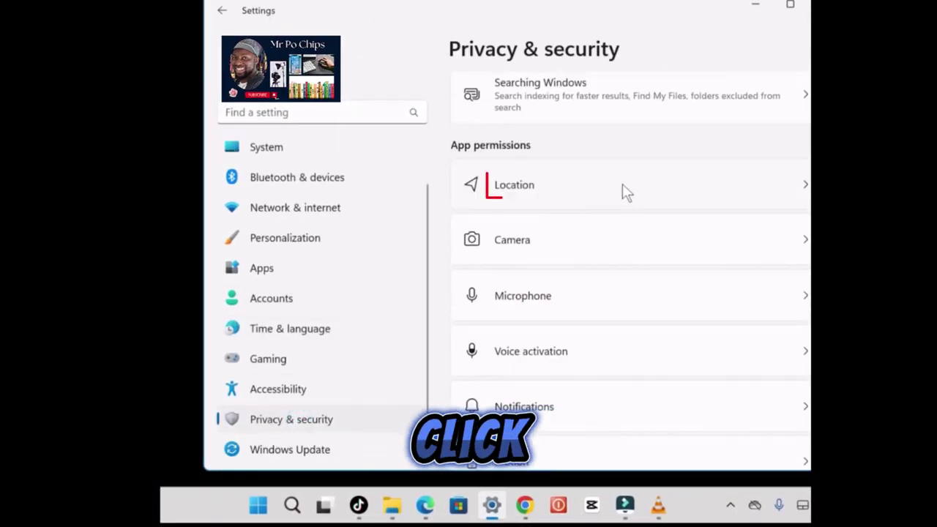
{"action": "left_click", "coordinate": [622, 185]}
{"action": "left_click", "coordinate": [790, 188]}
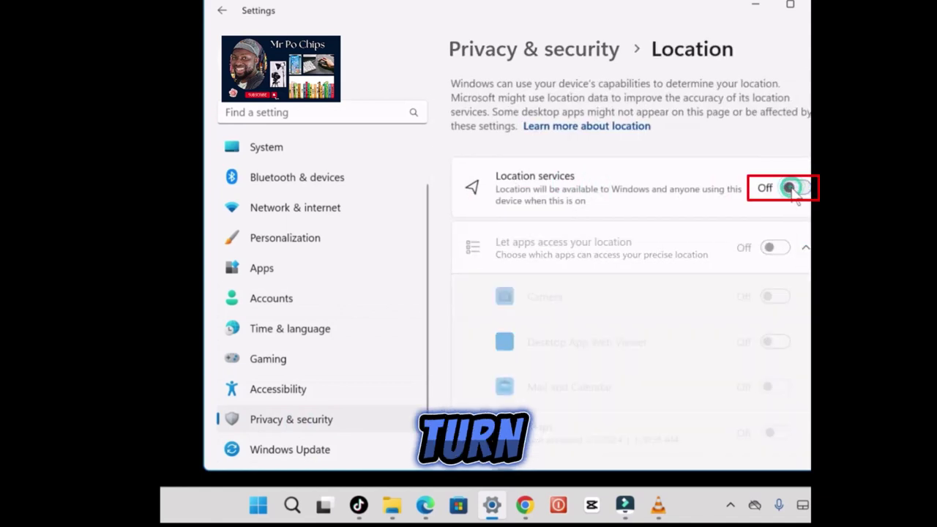
{"action": "scroll", "coordinate": [651, 247], "scroll_direction": "down", "scroll_amount": 2}
{"action": "scroll", "coordinate": [651, 247], "scroll_direction": "down", "scroll_amount": 3}
{"action": "scroll", "coordinate": [652, 247], "scroll_direction": "down", "scroll_amount": 3}
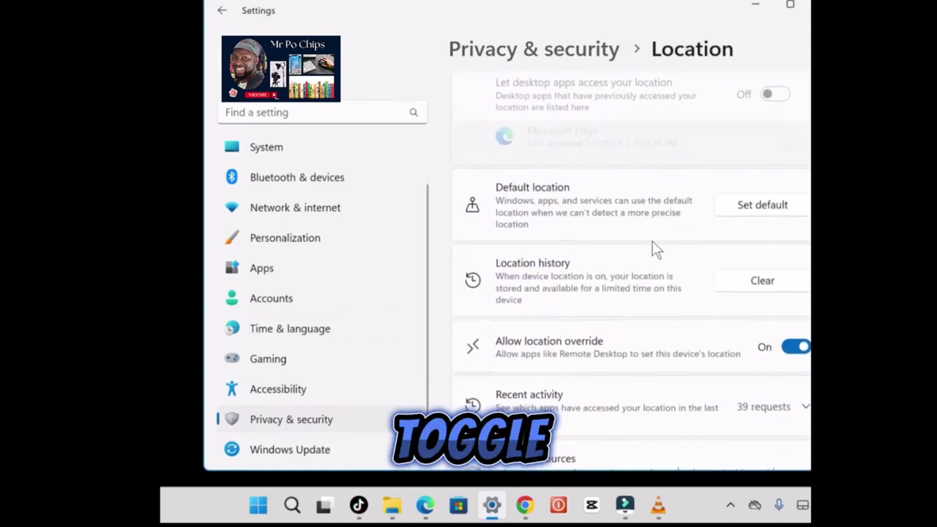
{"action": "scroll", "coordinate": [652, 247], "scroll_direction": "down", "scroll_amount": 2}
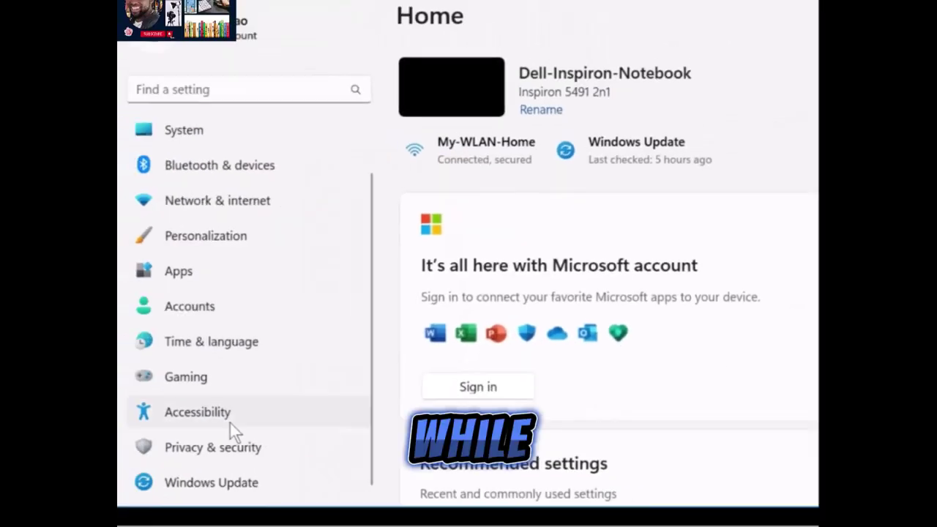
Turn off personalized ads from the advertising ID in Privacy & security > General, then go to Apps.
{"action": "left_click", "coordinate": [300, 420]}
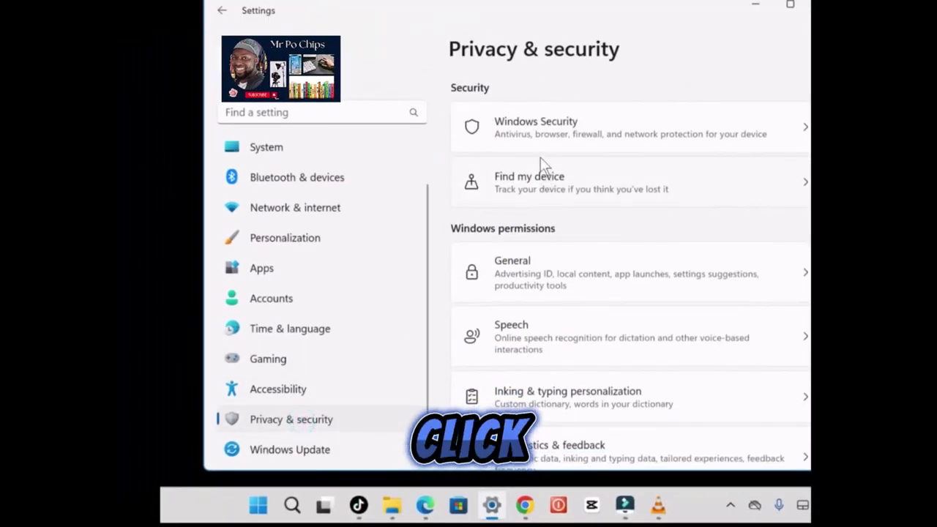
{"action": "left_click", "coordinate": [532, 275]}
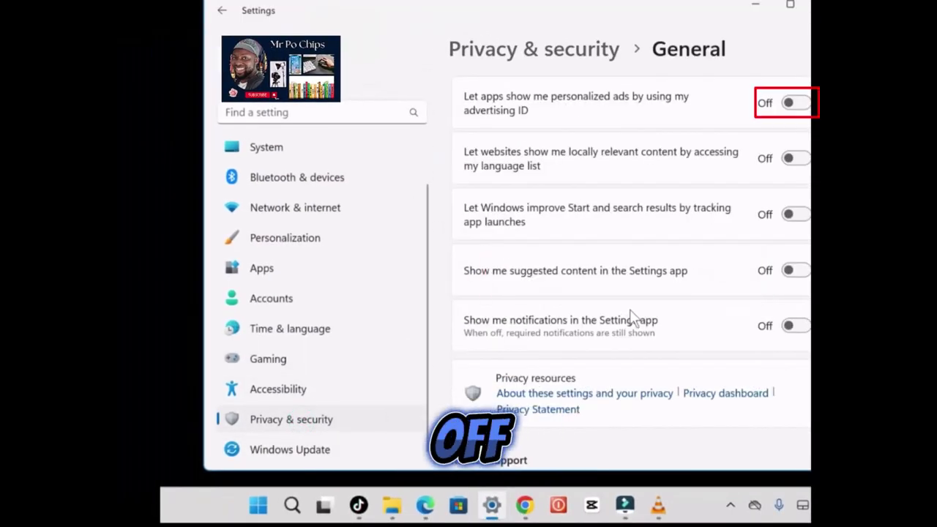
{"action": "left_click", "coordinate": [799, 104]}
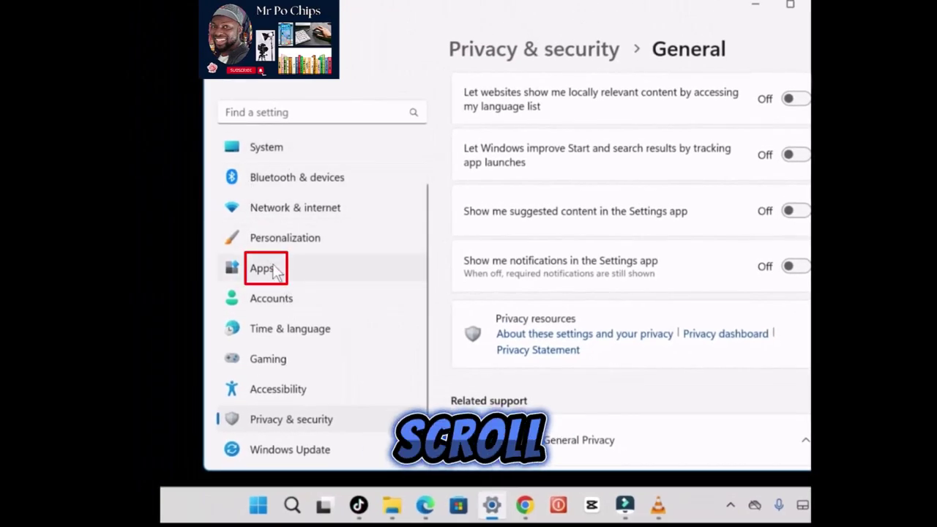
{"action": "left_click", "coordinate": [271, 271]}
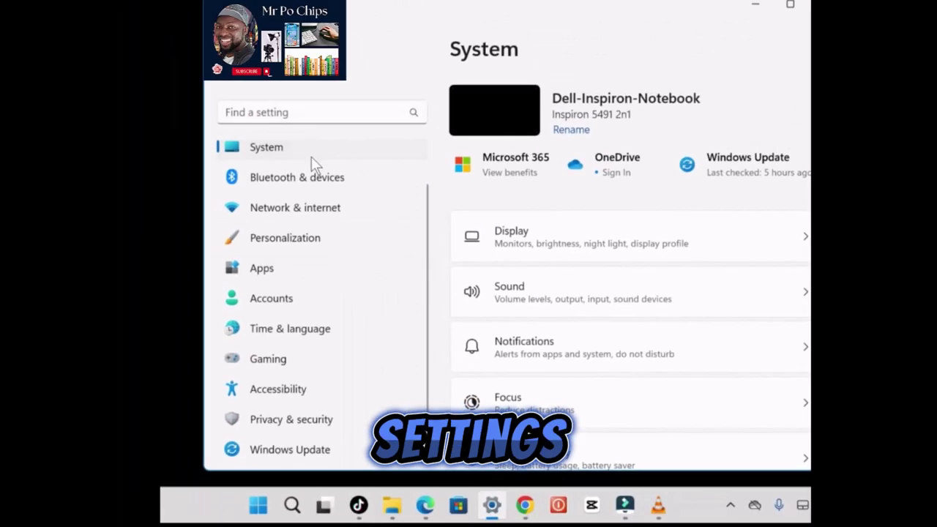
Reach Delivery Optimization through Windows Update > Advanced options to check downloads from other PCs.
{"action": "left_click", "coordinate": [284, 455]}
{"action": "left_click", "coordinate": [558, 247]}
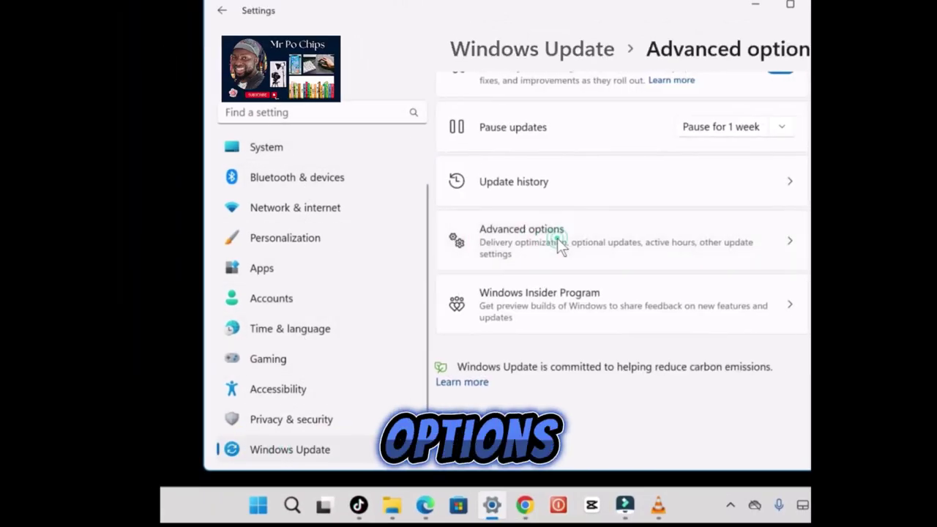
{"action": "scroll", "coordinate": [557, 247], "scroll_direction": "down", "scroll_amount": 5}
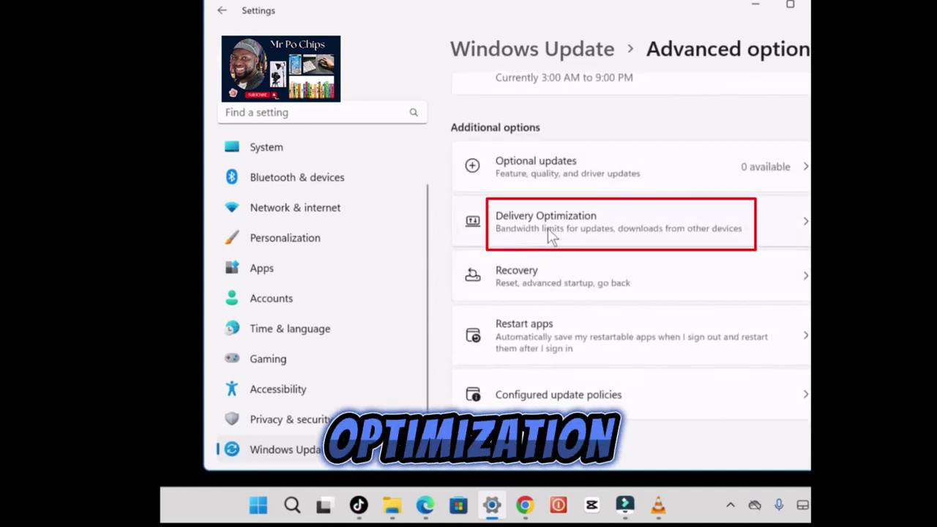
{"action": "left_click", "coordinate": [547, 227]}
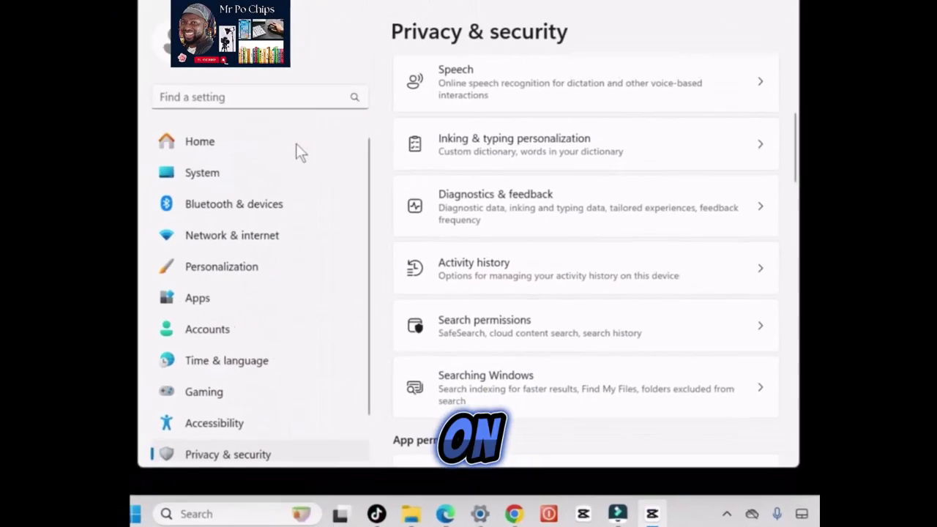
Bring up Activity history under Privacy & security.
{"action": "scroll", "coordinate": [228, 366], "scroll_direction": "down", "scroll_amount": 1}
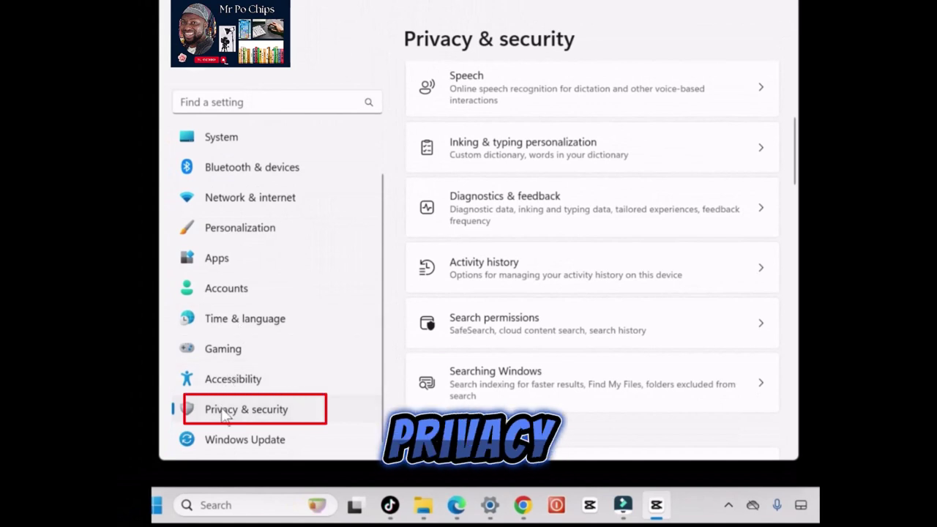
{"action": "left_click", "coordinate": [224, 411]}
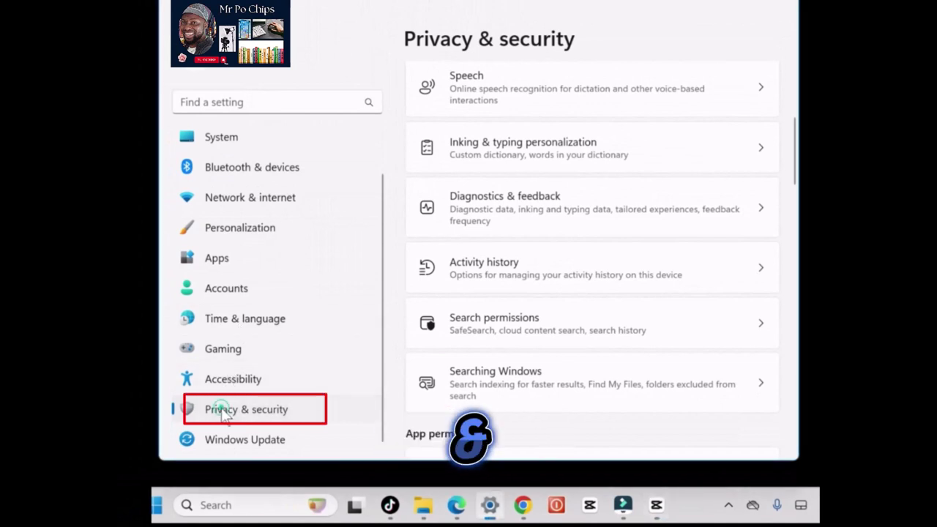
{"action": "left_click", "coordinate": [513, 264]}
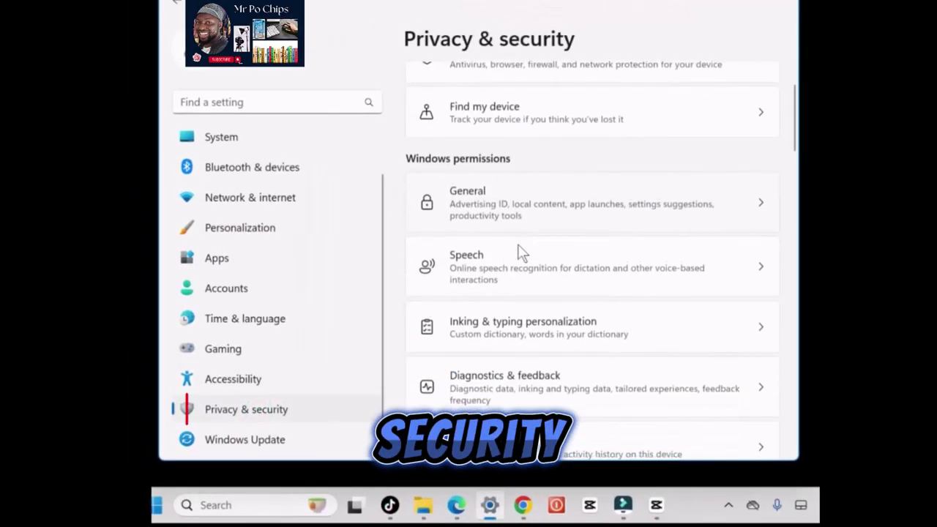
Bring up the Diagnostics & feedback settings.
{"action": "scroll", "coordinate": [519, 249], "scroll_direction": "down", "scroll_amount": 1}
{"action": "scroll", "coordinate": [518, 249], "scroll_direction": "down", "scroll_amount": 1}
{"action": "left_click", "coordinate": [523, 268]}
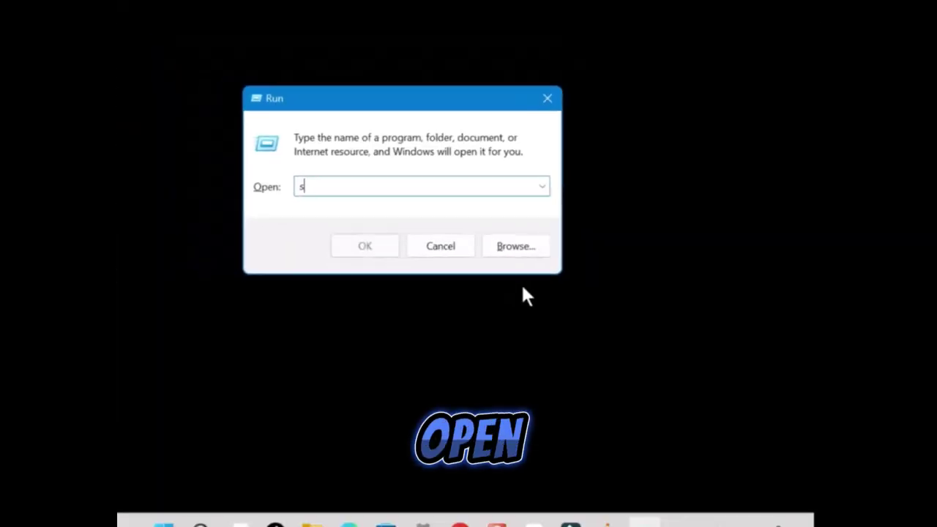
Run services.msc and set Internet Connection Sharing's startup type to Disabled, applying the change.
{"action": "type", "text": "ervices"}
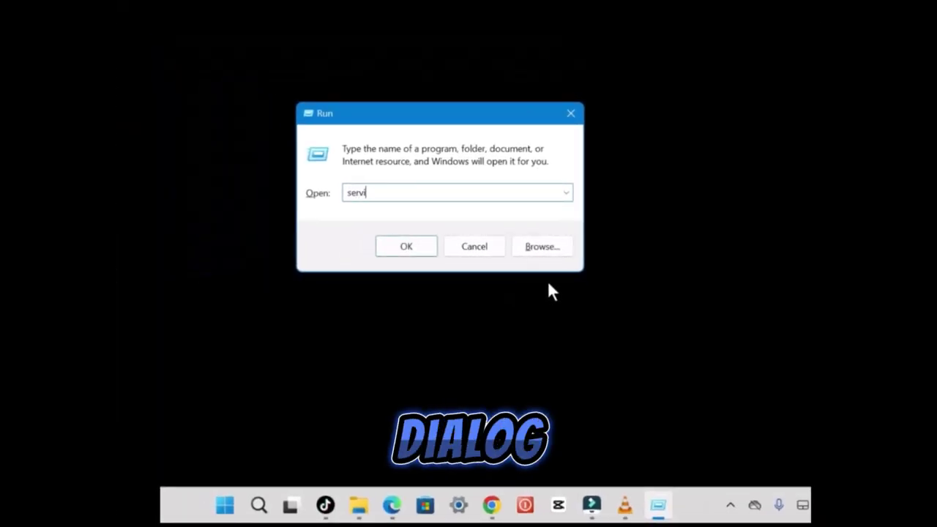
{"action": "type", "text": ".msc"}
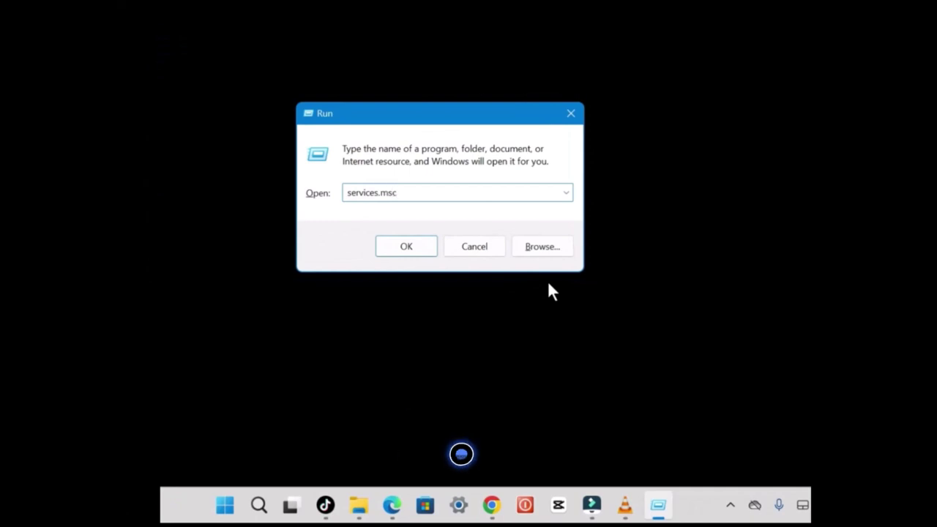
{"action": "key", "text": "Return"}
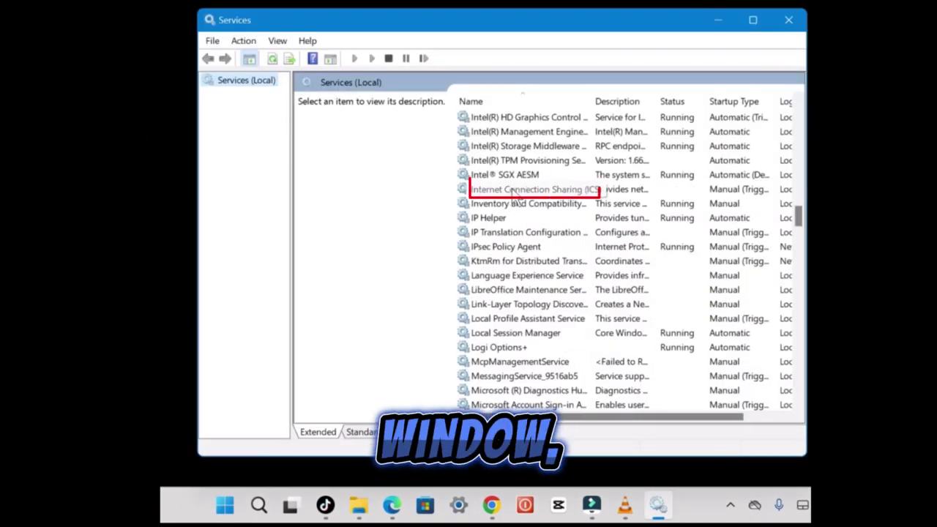
{"action": "right_click", "coordinate": [519, 192]}
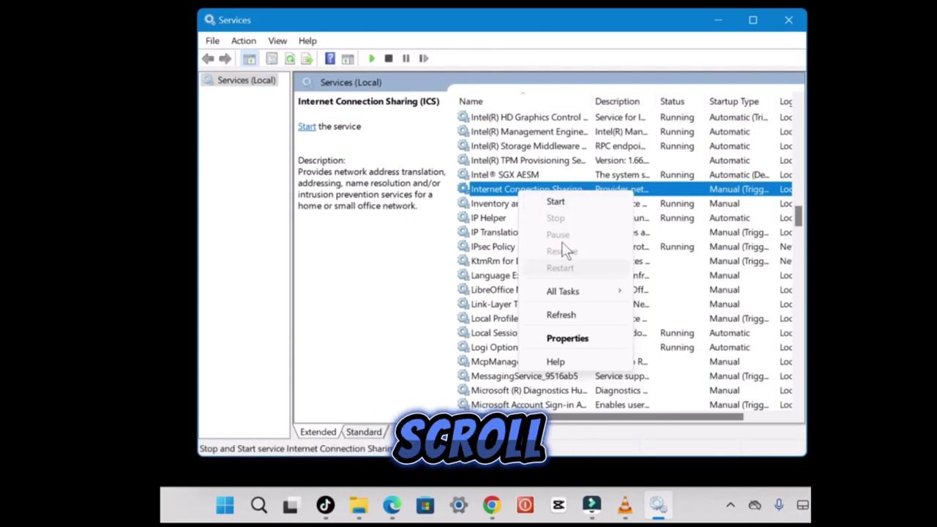
{"action": "left_click", "coordinate": [561, 341]}
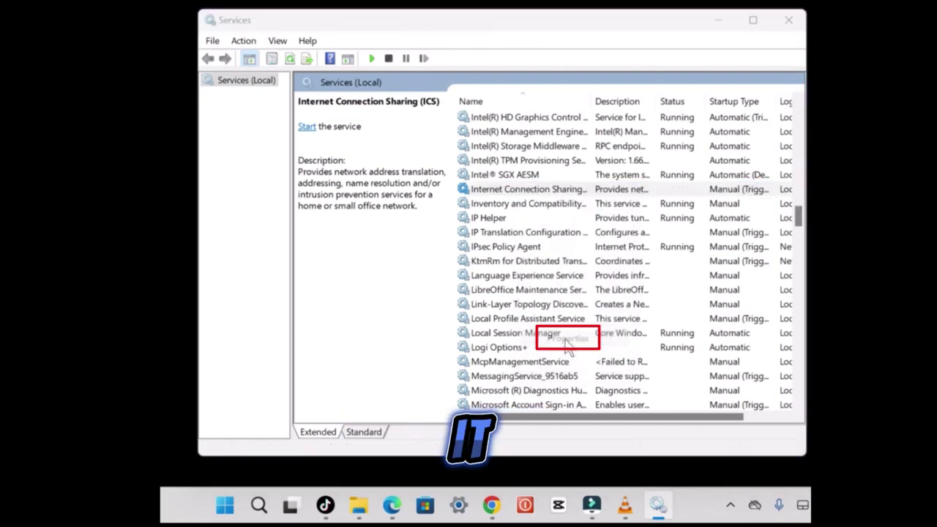
{"action": "left_click", "coordinate": [481, 221]}
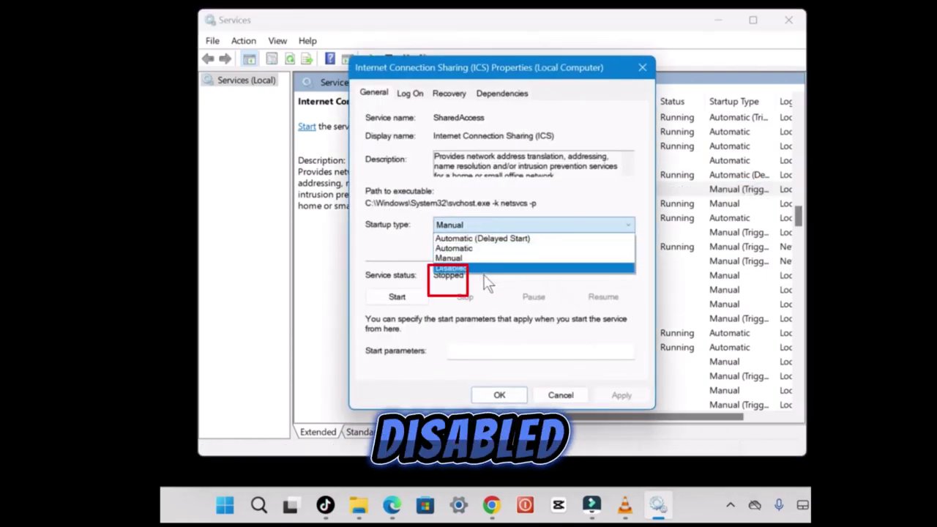
{"action": "left_click", "coordinate": [454, 267]}
{"action": "left_click", "coordinate": [622, 395]}
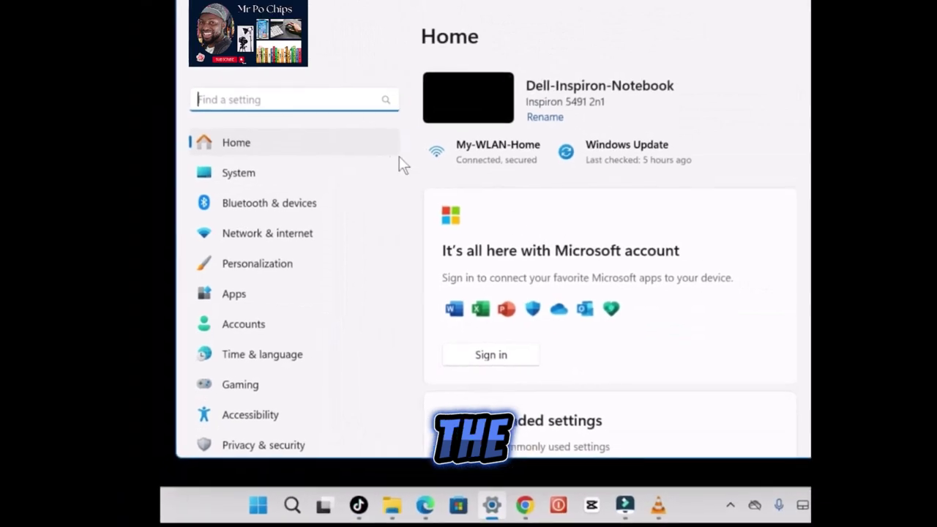
View Accounts > Your info showing the local account, then close the Settings window.
{"action": "scroll", "coordinate": [289, 169], "scroll_direction": "down", "scroll_amount": 1}
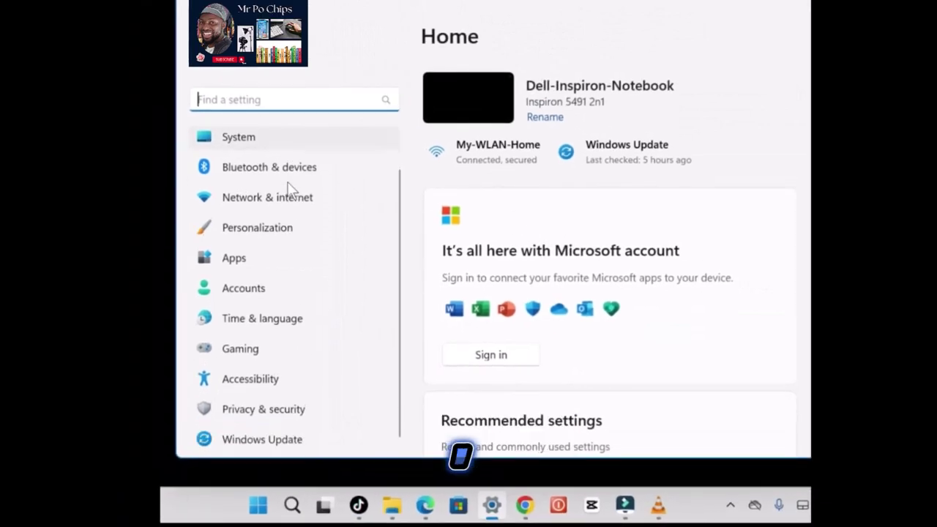
{"action": "left_click", "coordinate": [247, 287]}
{"action": "scroll", "coordinate": [600, 152], "scroll_direction": "down", "scroll_amount": 2}
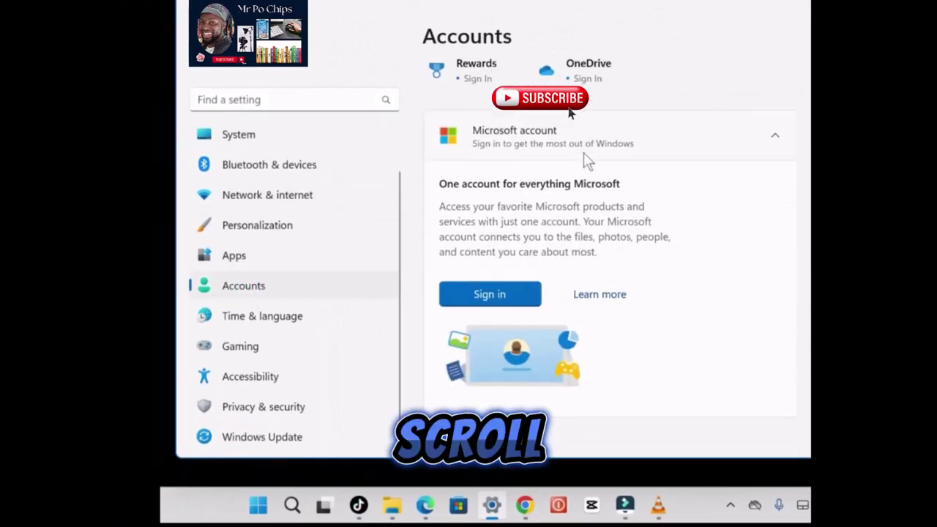
{"action": "scroll", "coordinate": [583, 153], "scroll_direction": "down", "scroll_amount": 3}
{"action": "scroll", "coordinate": [564, 146], "scroll_direction": "down", "scroll_amount": 2}
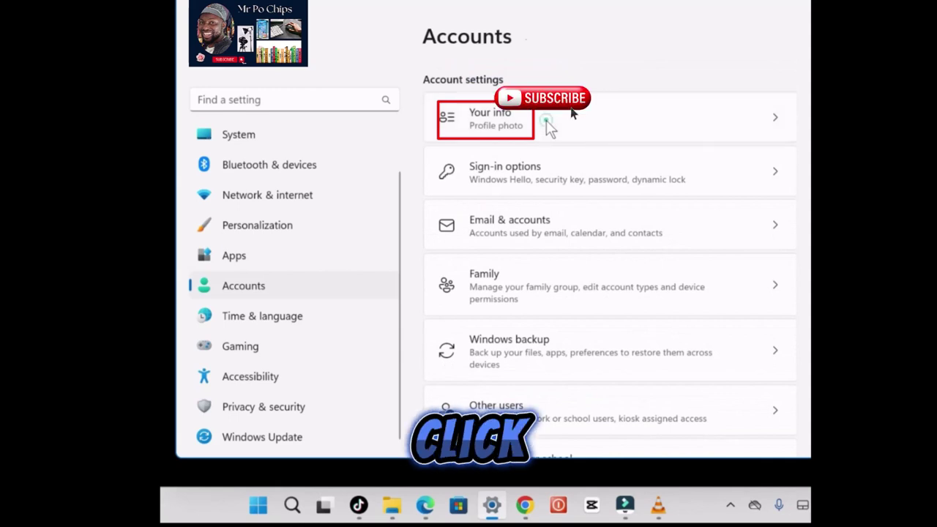
{"action": "left_click", "coordinate": [546, 120]}
{"action": "scroll", "coordinate": [604, 192], "scroll_direction": "down", "scroll_amount": 3}
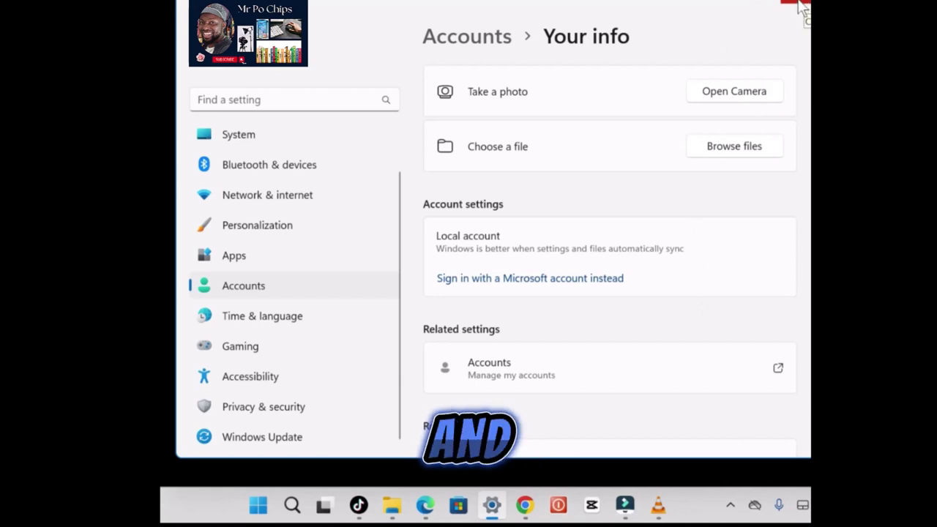
{"action": "left_click", "coordinate": [800, 6]}
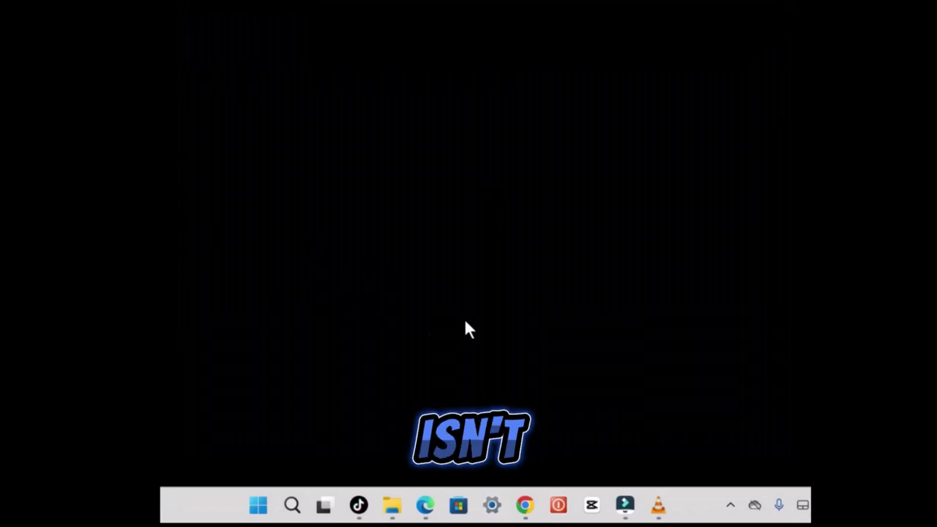